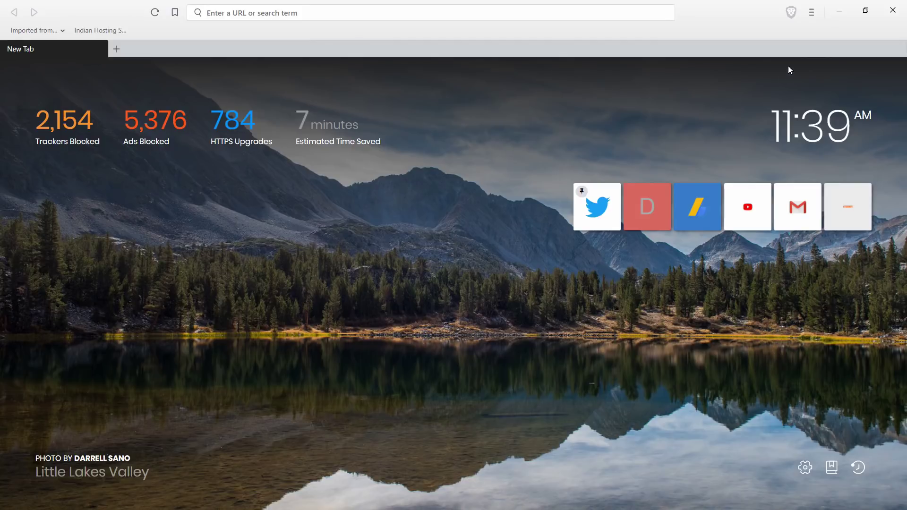
Highlight the Trackers Blocked 2,154 and Ads Blocked 5,376 counts on the privacy stats page.
{"action": "left_click", "coordinate": [811, 15]}
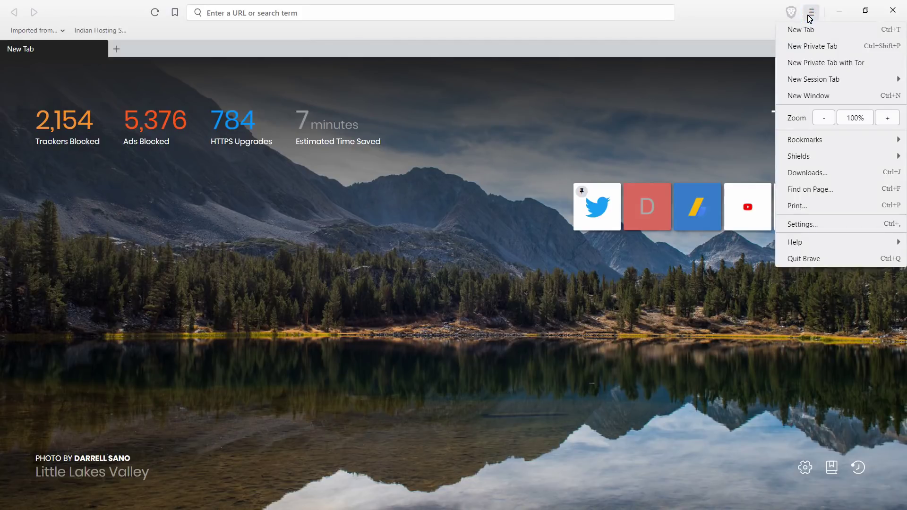
{"action": "left_click", "coordinate": [811, 14]}
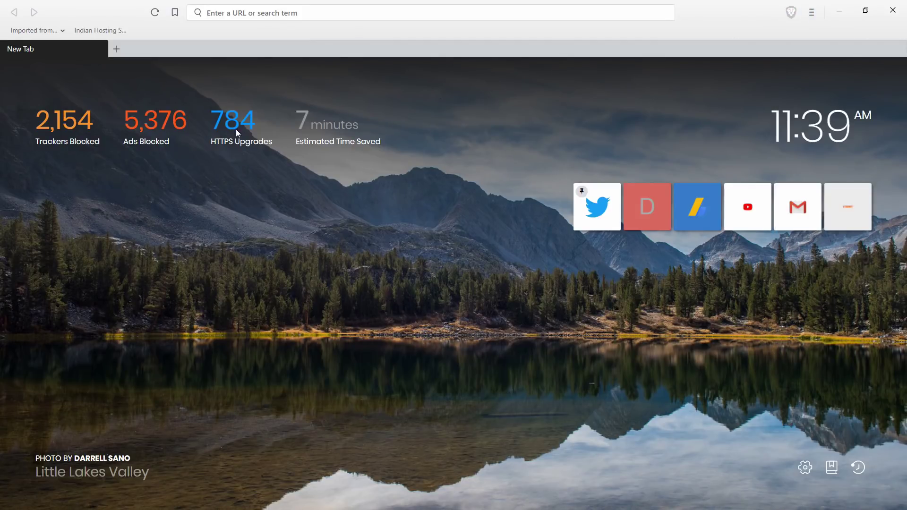
{"action": "left_click_drag", "start_coordinate": [33, 127], "coordinate": [91, 128]}
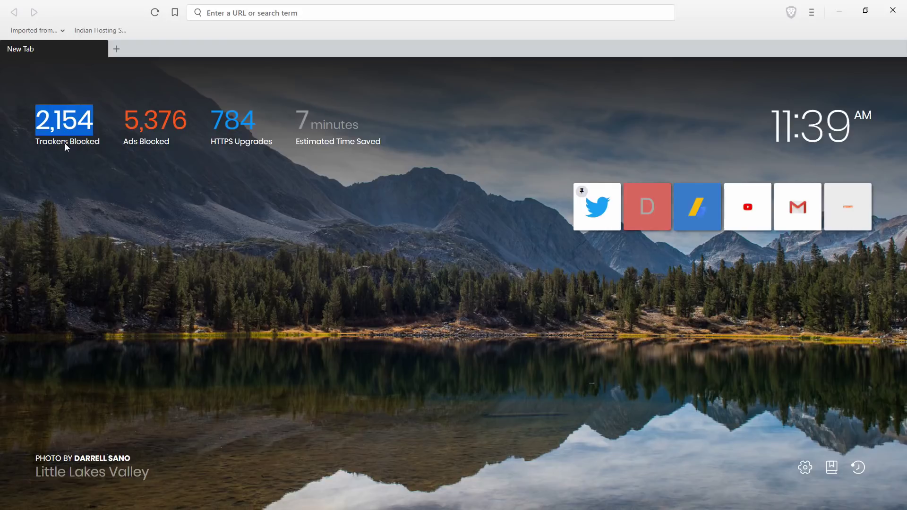
{"action": "left_click_drag", "start_coordinate": [33, 143], "coordinate": [106, 141]}
{"action": "left_click", "coordinate": [72, 137]}
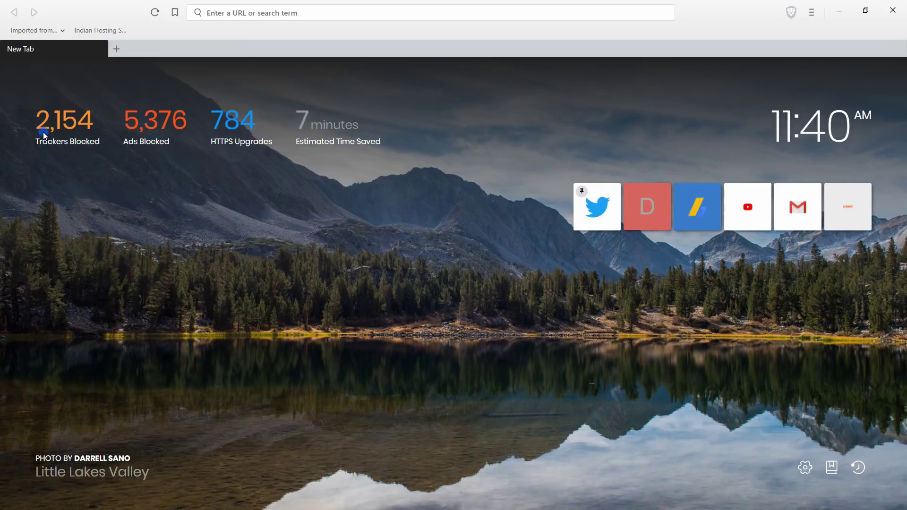
{"action": "double_click", "coordinate": [162, 123]}
Open a second new tab with Ctrl+T.
{"action": "left_click", "coordinate": [787, 13]}
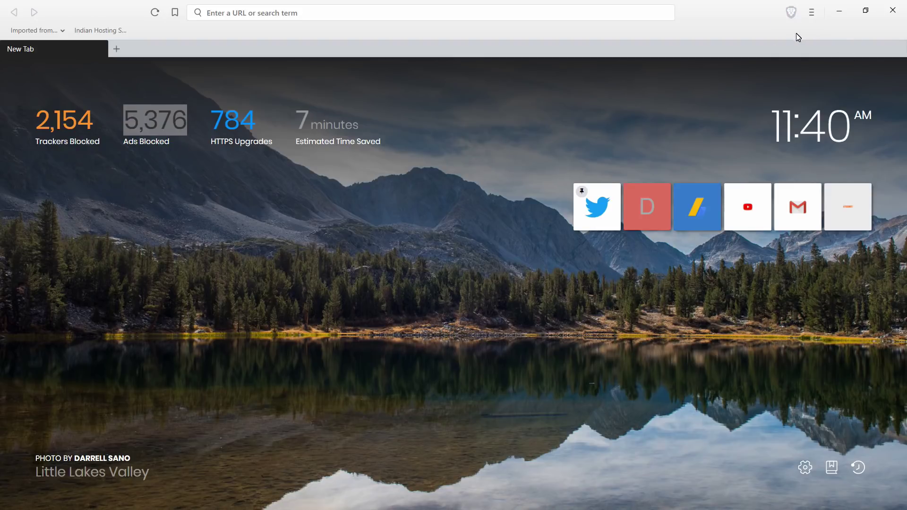
{"action": "left_click", "coordinate": [811, 12]}
{"action": "key", "text": "ctrl+t"}
{"action": "left_click", "coordinate": [61, 47]}
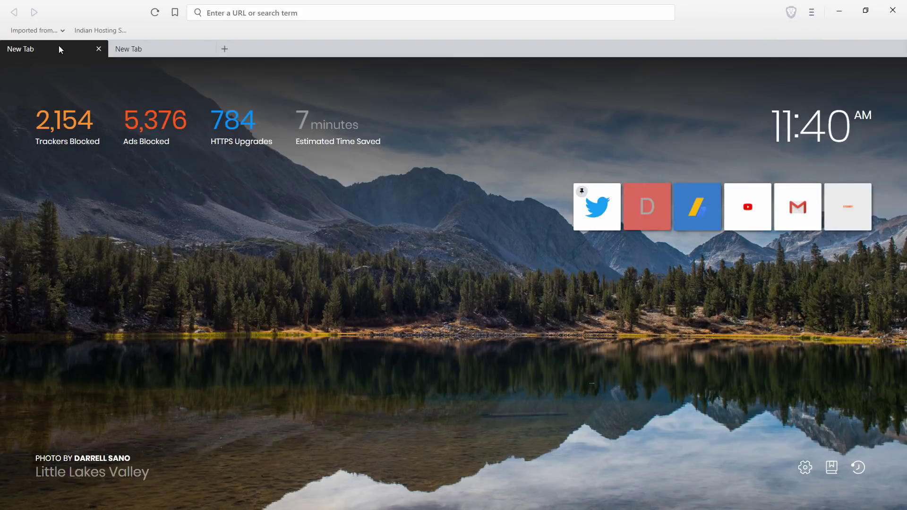
Highlight the 784 HTTPS Upgrades count and the minutes saved on the new tab.
{"action": "left_click_drag", "start_coordinate": [257, 117], "coordinate": [215, 122]}
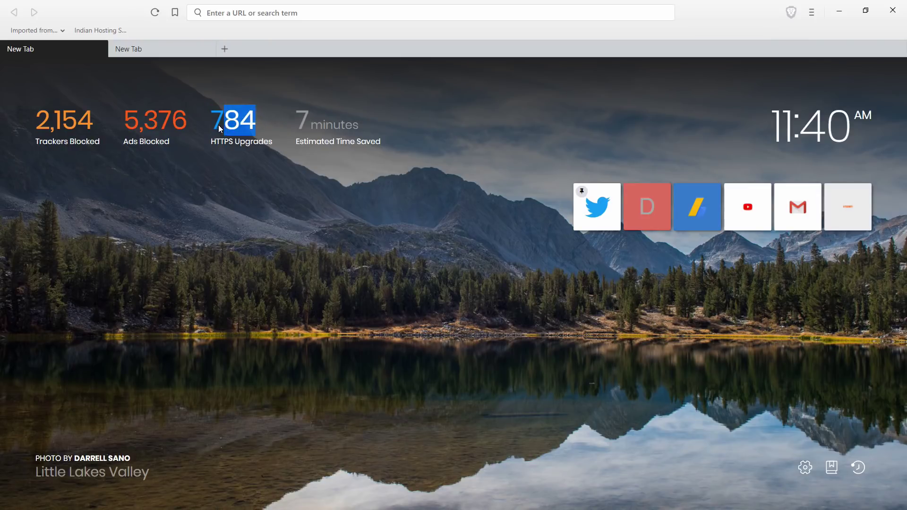
{"action": "left_click_drag", "start_coordinate": [229, 126], "coordinate": [208, 138]}
{"action": "left_click", "coordinate": [390, 115]}
{"action": "left_click_drag", "start_coordinate": [391, 116], "coordinate": [304, 124]}
{"action": "left_click", "coordinate": [396, 97]}
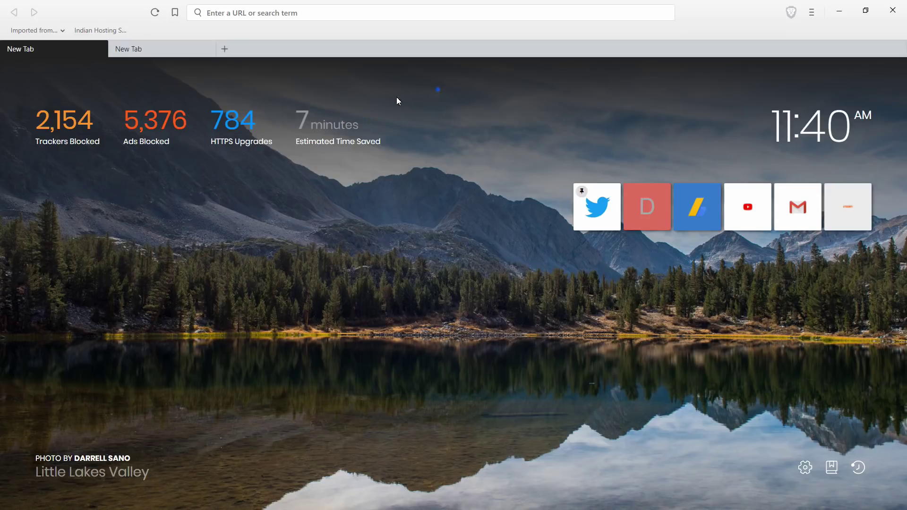
{"action": "left_click", "coordinate": [251, 16]}
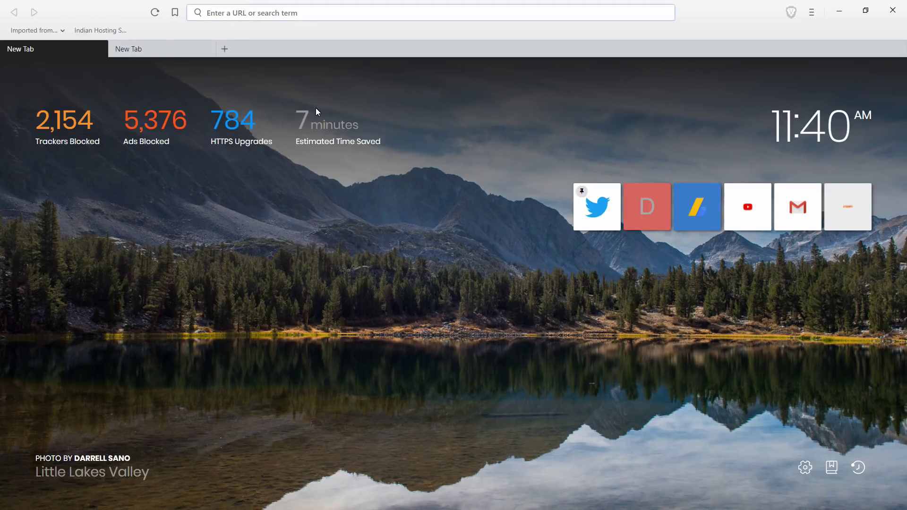
Load google.com in the first tab, then open proxyarts.com in the second tab.
{"action": "type", "text": "googl"}
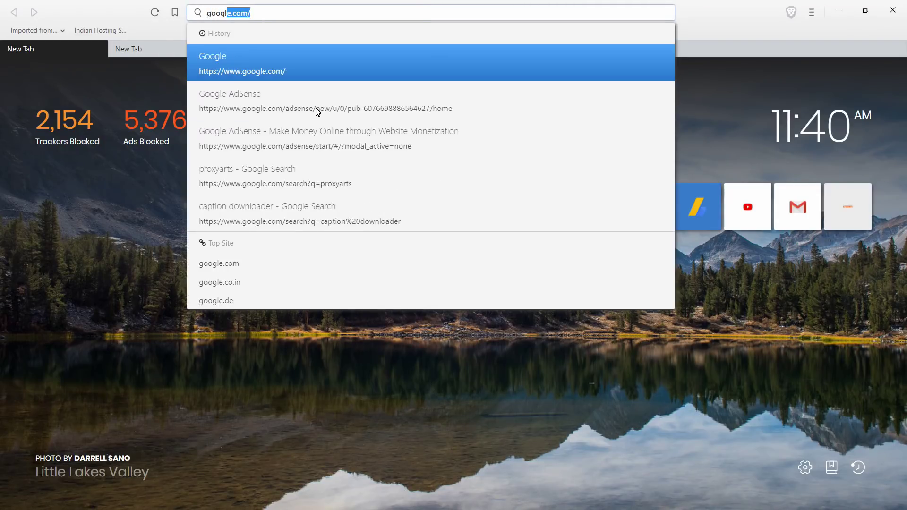
{"action": "type", "text": "e.com"}
{"action": "key", "text": "Return"}
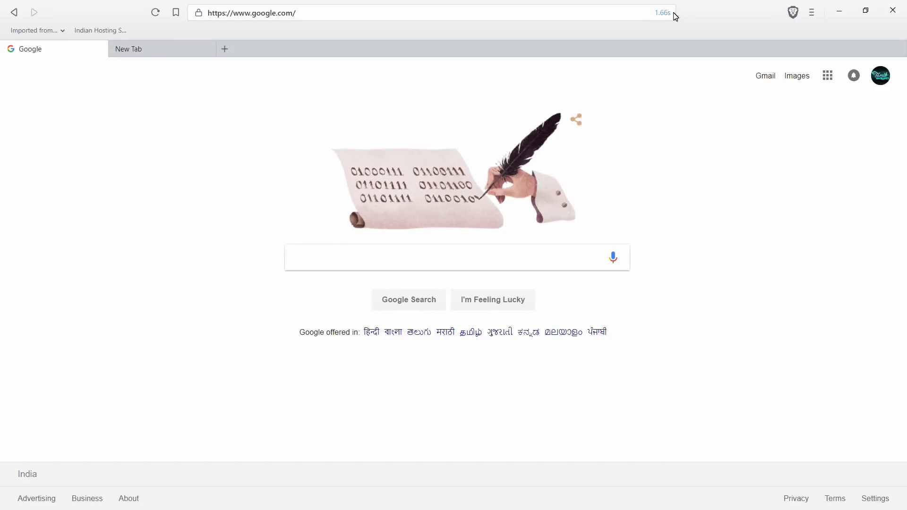
{"action": "key", "text": "ctrl+Tab"}
{"action": "key", "text": "Return"}
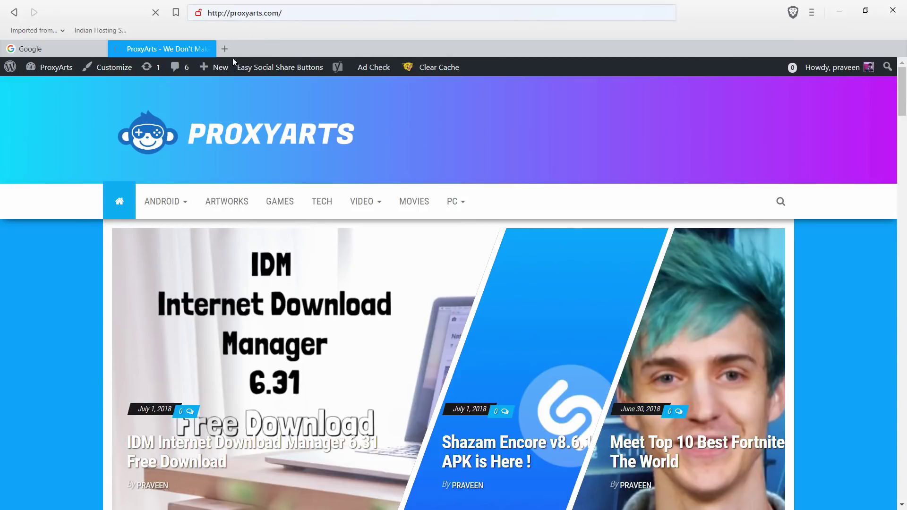
{"action": "scroll", "coordinate": [402, 170], "scroll_direction": "down", "scroll_amount": 4}
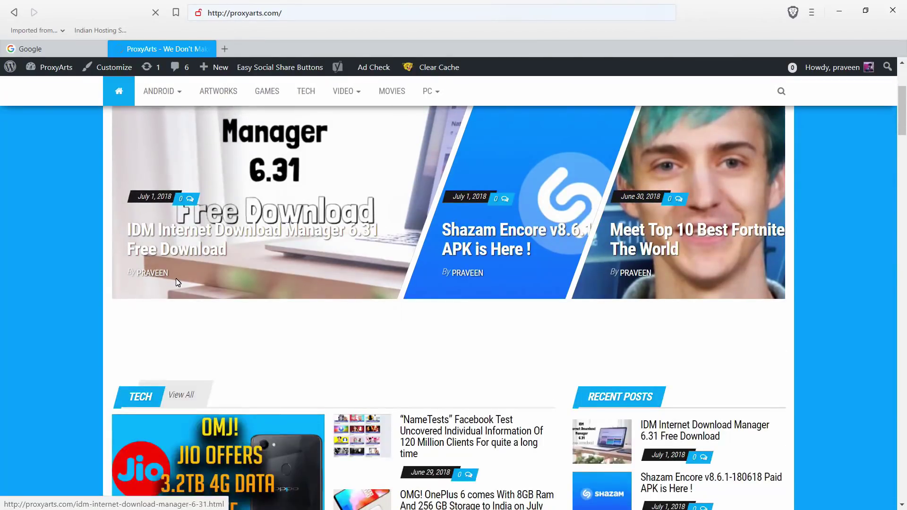
{"action": "left_click", "coordinate": [199, 12]}
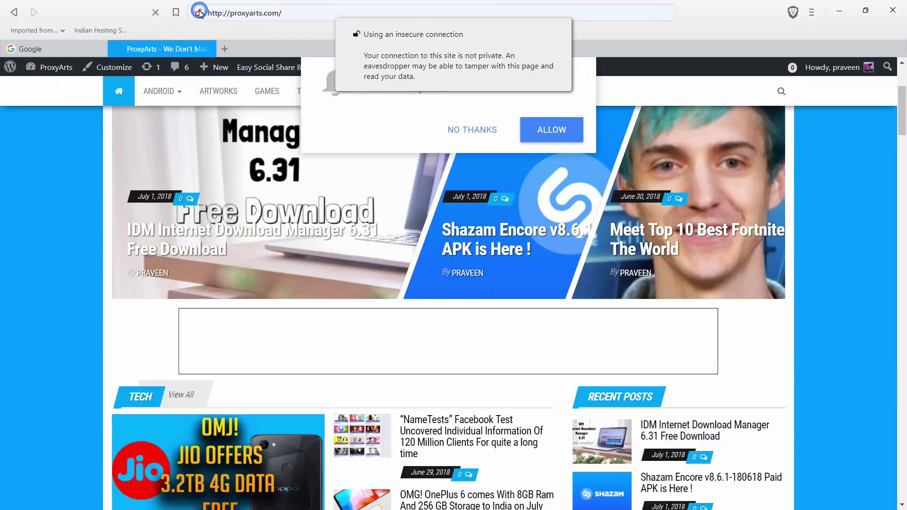
{"action": "left_click", "coordinate": [528, 133]}
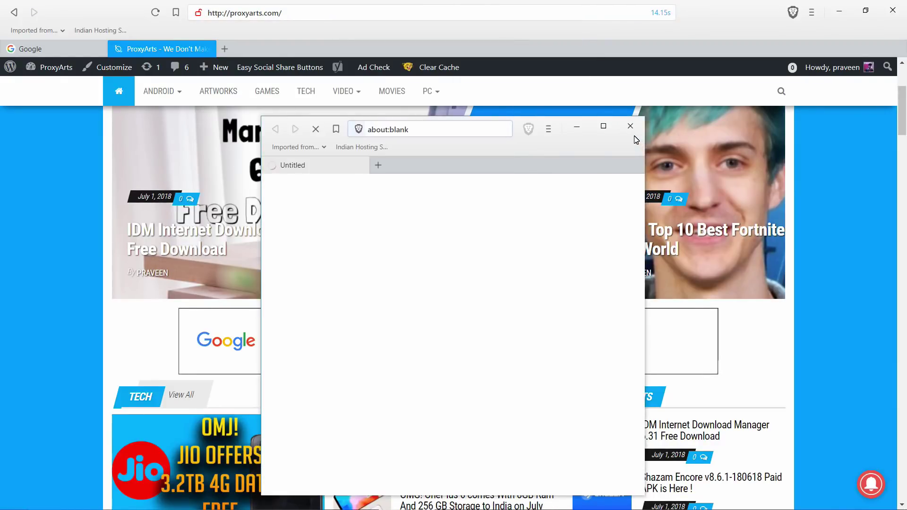
{"action": "left_click", "coordinate": [631, 126]}
{"action": "left_click", "coordinate": [200, 14]}
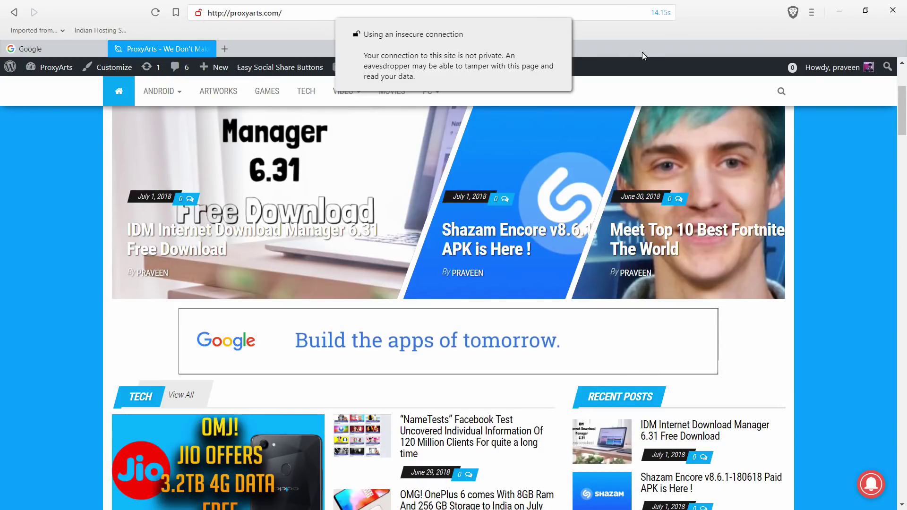
{"action": "left_click", "coordinate": [793, 13]}
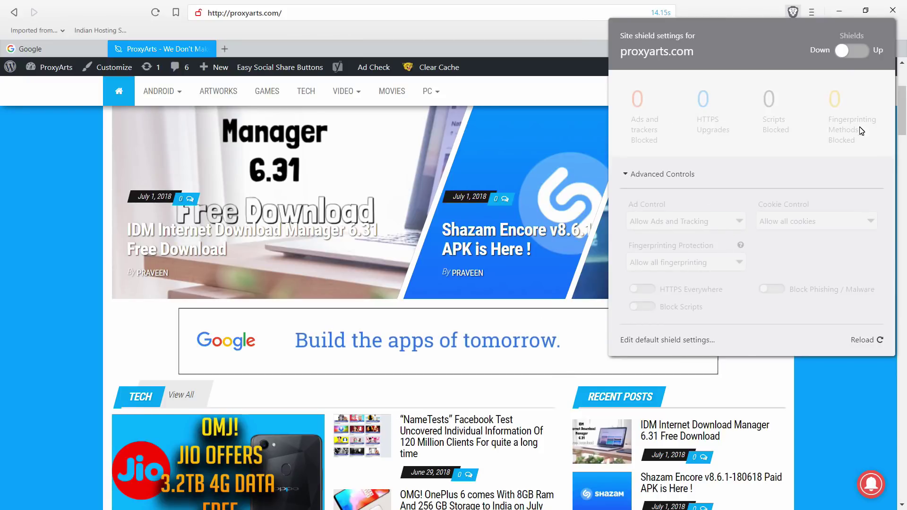
{"action": "left_click", "coordinate": [799, 12]}
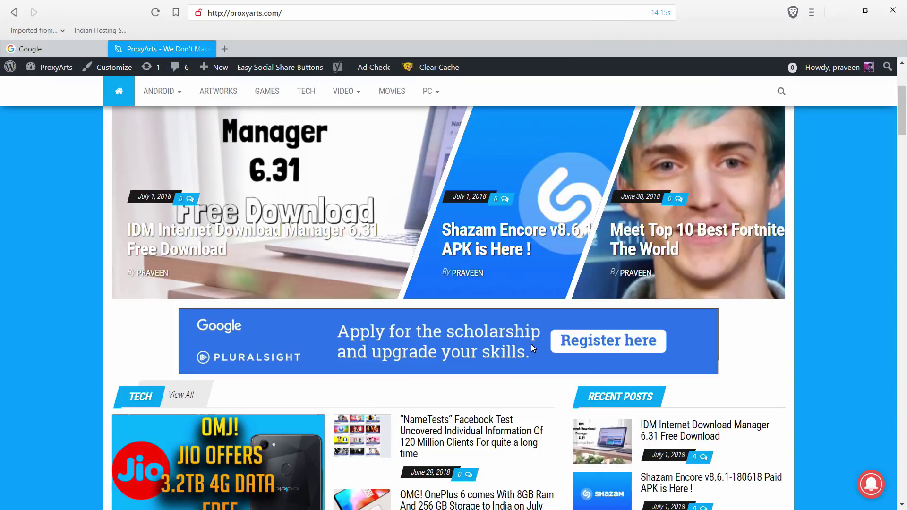
{"action": "scroll", "coordinate": [525, 352], "scroll_direction": "up", "scroll_amount": 5}
{"action": "scroll", "coordinate": [553, 311], "scroll_direction": "down", "scroll_amount": 15}
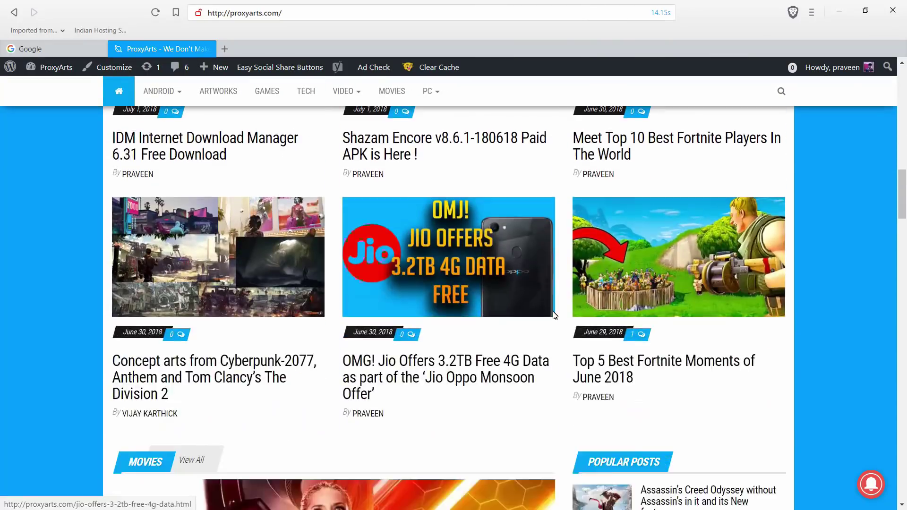
{"action": "scroll", "coordinate": [555, 316], "scroll_direction": "down", "scroll_amount": 5}
{"action": "scroll", "coordinate": [554, 316], "scroll_direction": "up", "scroll_amount": 3}
{"action": "scroll", "coordinate": [555, 316], "scroll_direction": "down", "scroll_amount": 10}
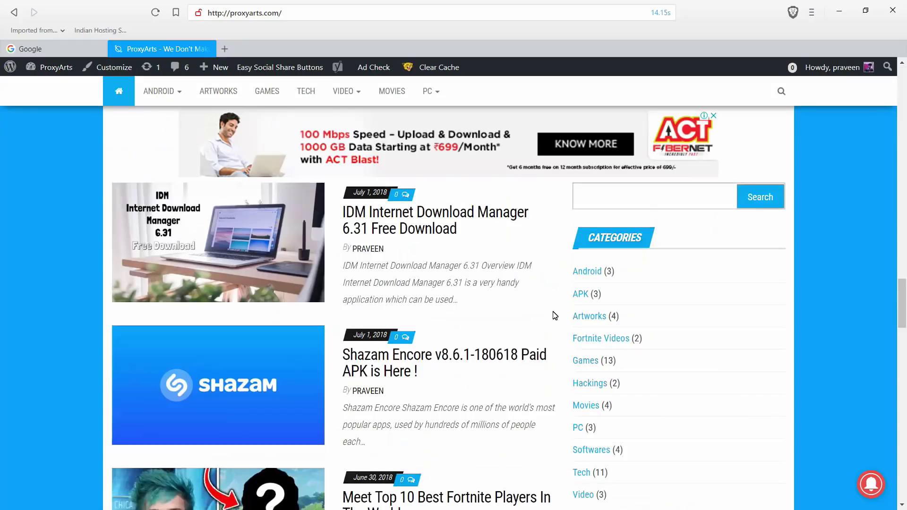
{"action": "scroll", "coordinate": [554, 315], "scroll_direction": "up", "scroll_amount": 3}
{"action": "scroll", "coordinate": [560, 296], "scroll_direction": "up", "scroll_amount": 6}
{"action": "scroll", "coordinate": [560, 297], "scroll_direction": "up", "scroll_amount": 10}
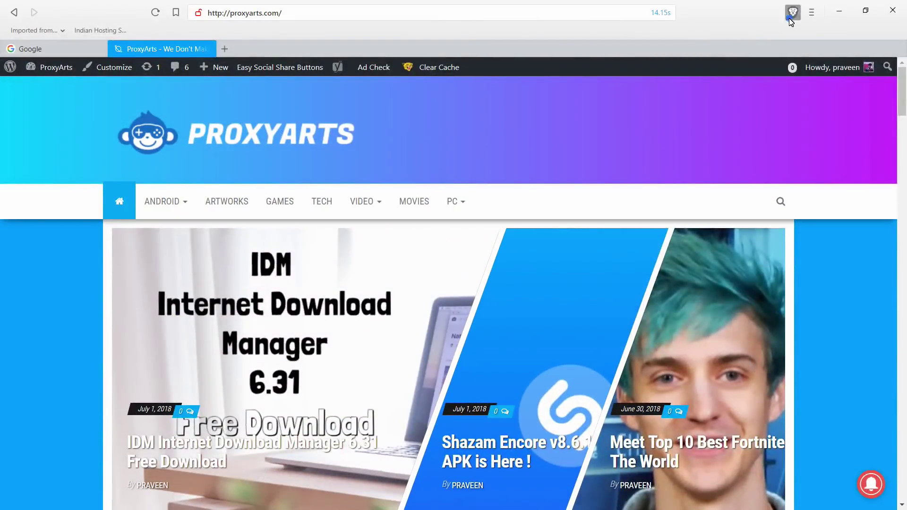
Turn Shields up for proxyarts.com and scroll through the ProxyArts homepage.
{"action": "left_click", "coordinate": [792, 14]}
{"action": "left_click", "coordinate": [849, 53]}
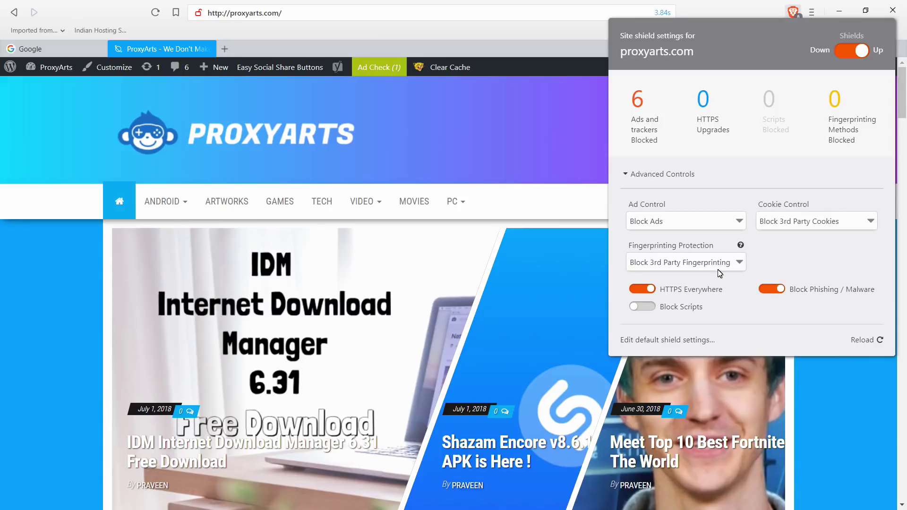
{"action": "left_click", "coordinate": [71, 214]}
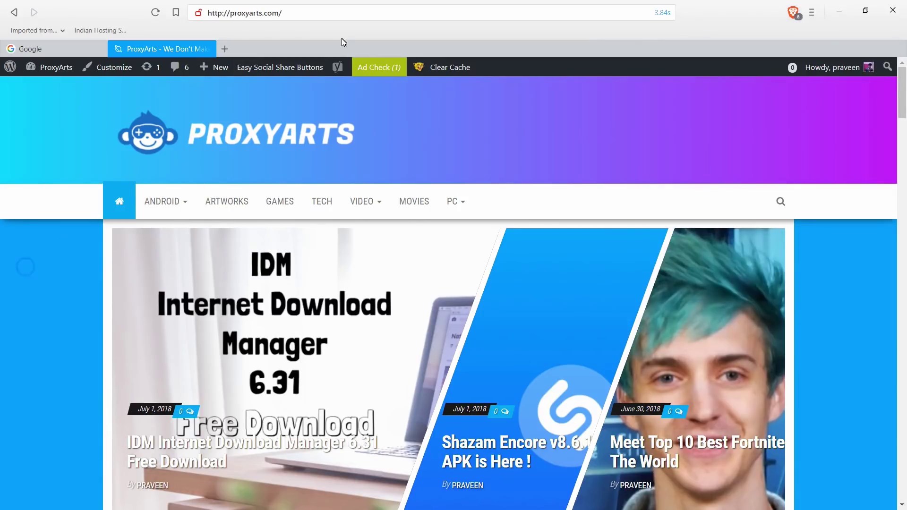
{"action": "scroll", "coordinate": [756, 163], "scroll_direction": "down", "scroll_amount": 15}
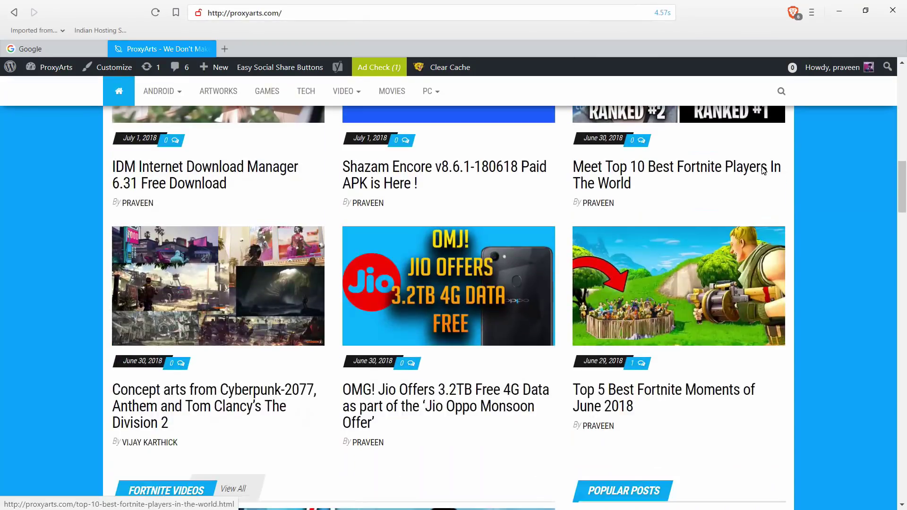
{"action": "scroll", "coordinate": [764, 171], "scroll_direction": "down", "scroll_amount": 6}
{"action": "scroll", "coordinate": [764, 171], "scroll_direction": "up", "scroll_amount": 9}
Check Shields' blocked counts on the IDM Internet Download Manager 6.31 post, then close that tab.
{"action": "left_click", "coordinate": [178, 288]}
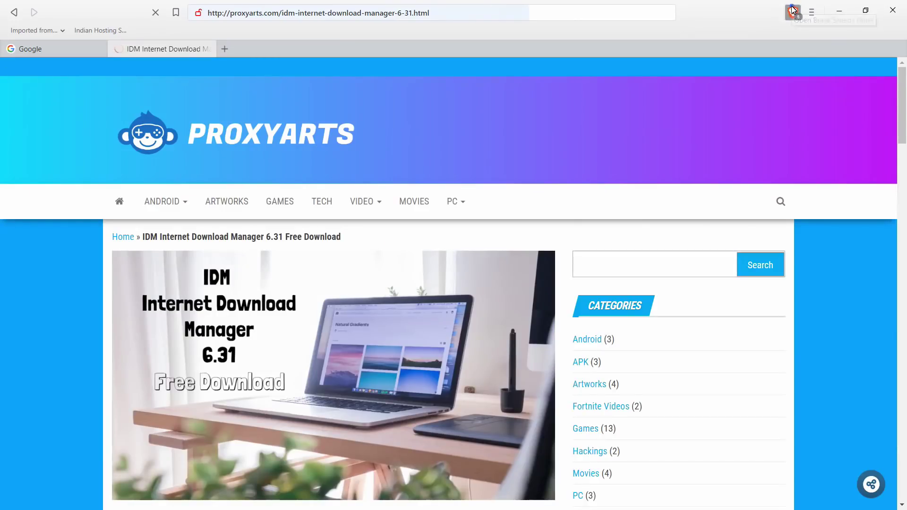
{"action": "left_click", "coordinate": [794, 12]}
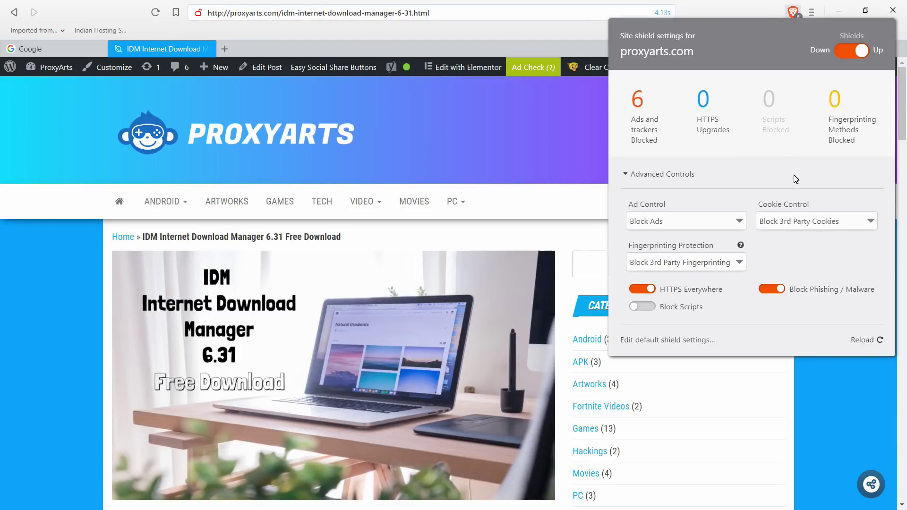
{"action": "left_click", "coordinate": [485, 33]}
{"action": "scroll", "coordinate": [474, 218], "scroll_direction": "down", "scroll_amount": 8}
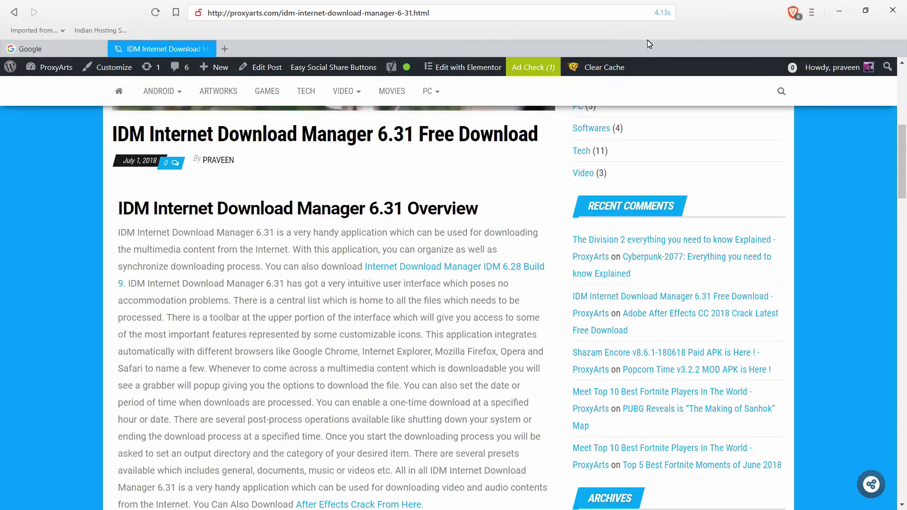
{"action": "scroll", "coordinate": [369, 301], "scroll_direction": "down", "scroll_amount": 5}
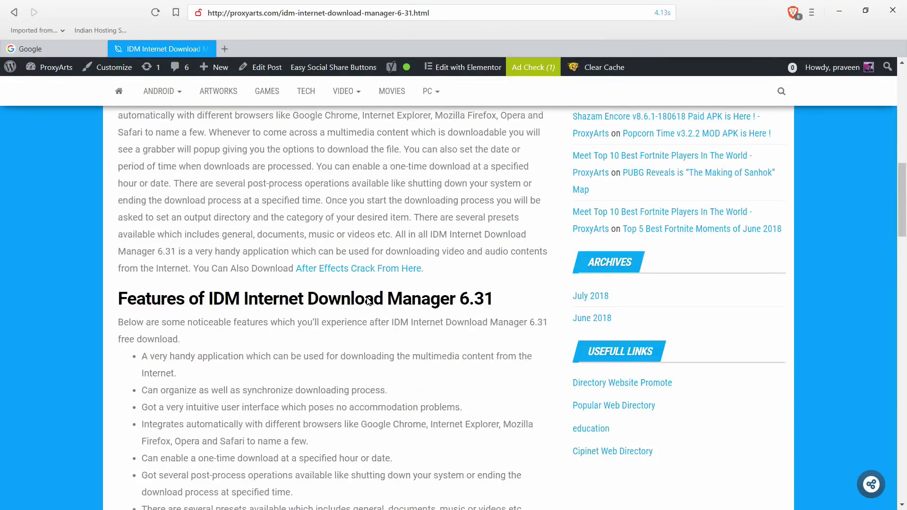
{"action": "scroll", "coordinate": [369, 301], "scroll_direction": "down", "scroll_amount": 20}
{"action": "scroll", "coordinate": [375, 305], "scroll_direction": "up", "scroll_amount": 20}
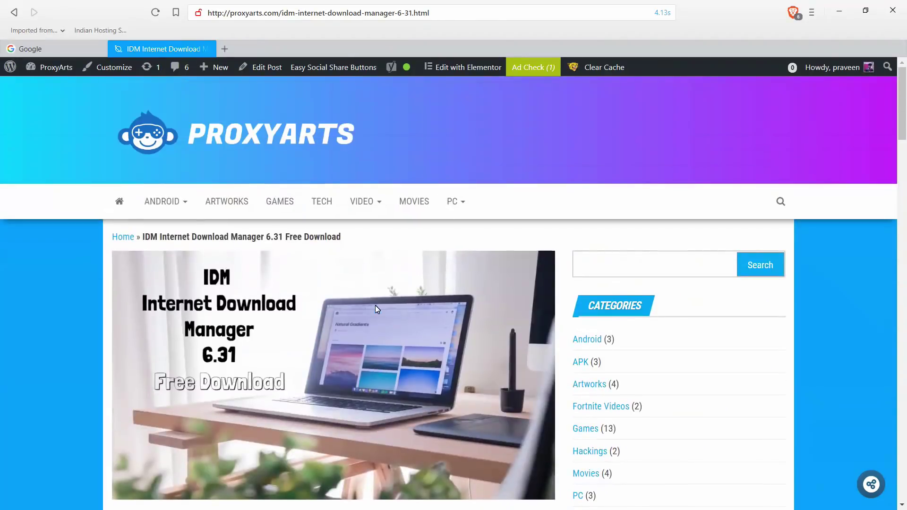
{"action": "left_click", "coordinate": [206, 49]}
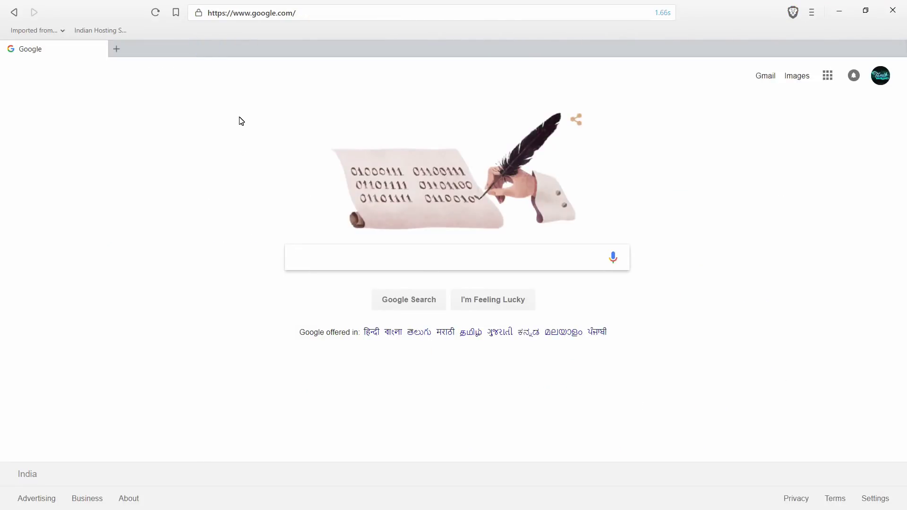
Replace the Google tab with a new tab showing 2,154 trackers blocked, then open the main menu.
{"action": "left_click", "coordinate": [118, 50]}
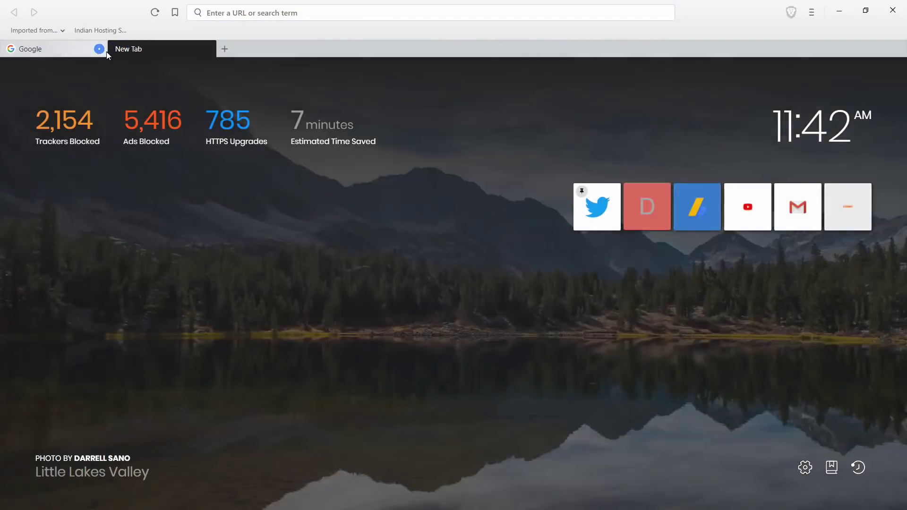
{"action": "left_click", "coordinate": [100, 49]}
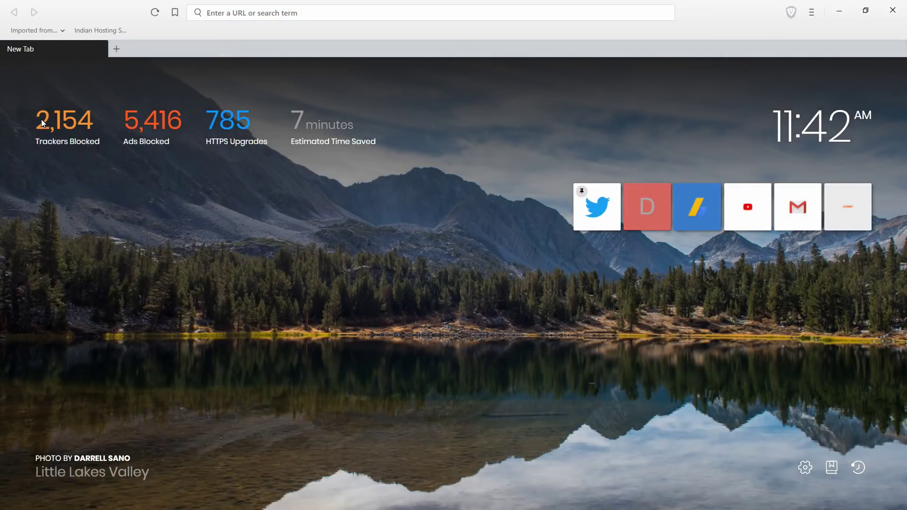
{"action": "left_click_drag", "start_coordinate": [50, 121], "coordinate": [77, 122]}
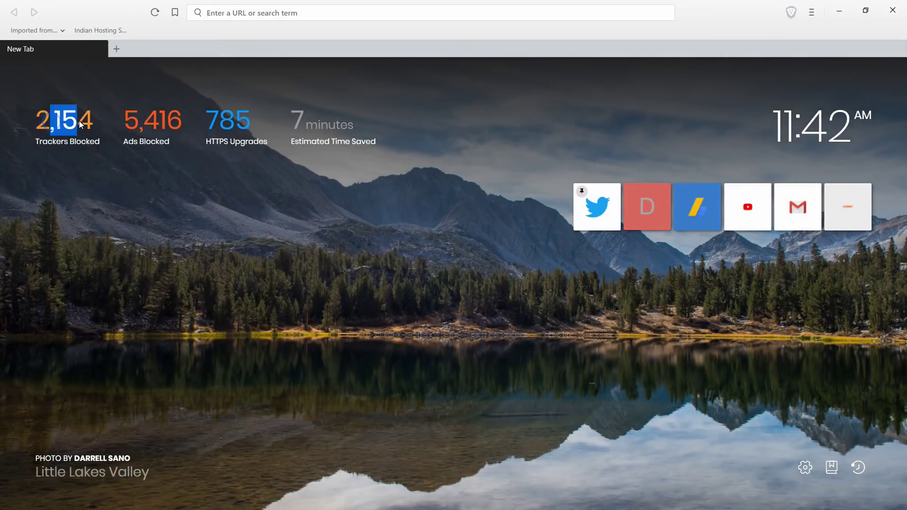
{"action": "left_click", "coordinate": [222, 15]}
{"action": "type", "text": "the"}
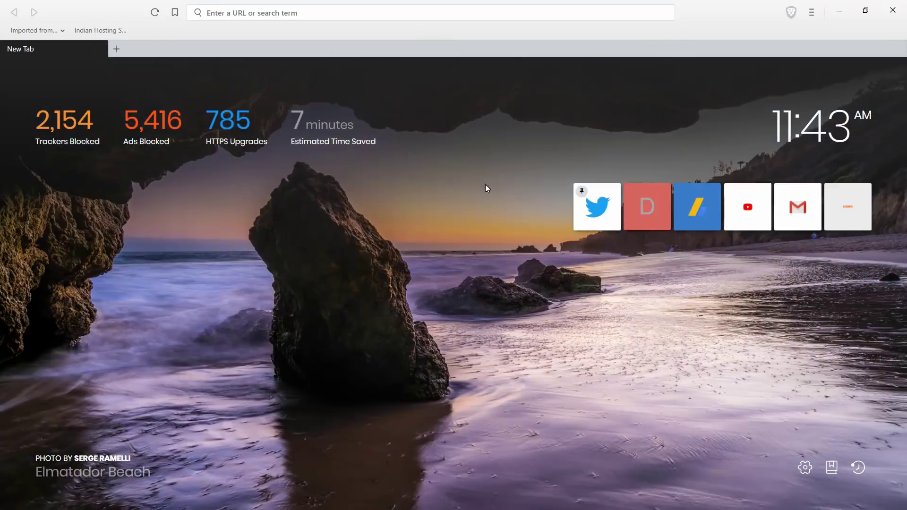
{"action": "left_click", "coordinate": [812, 13]}
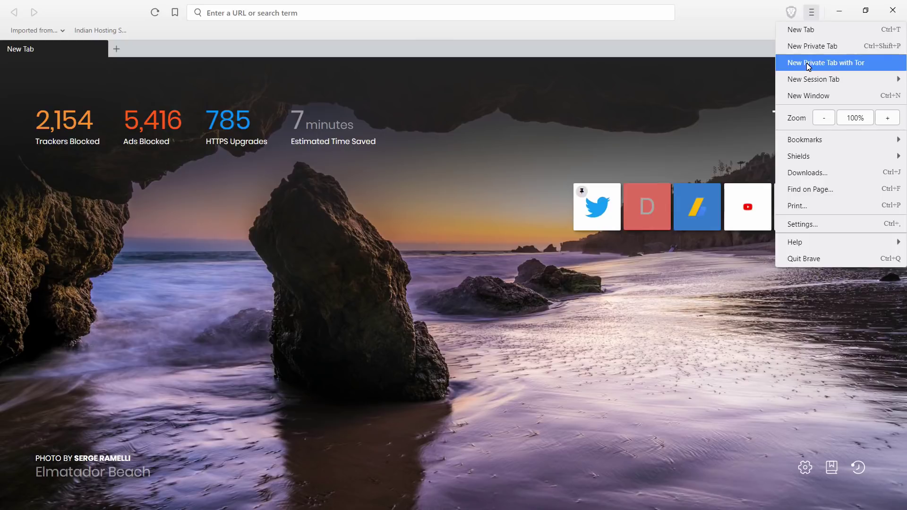
Open a New Private Tab with Tor and highlight how it hides visited sites from your ISP or employer.
{"action": "left_click", "coordinate": [846, 63]}
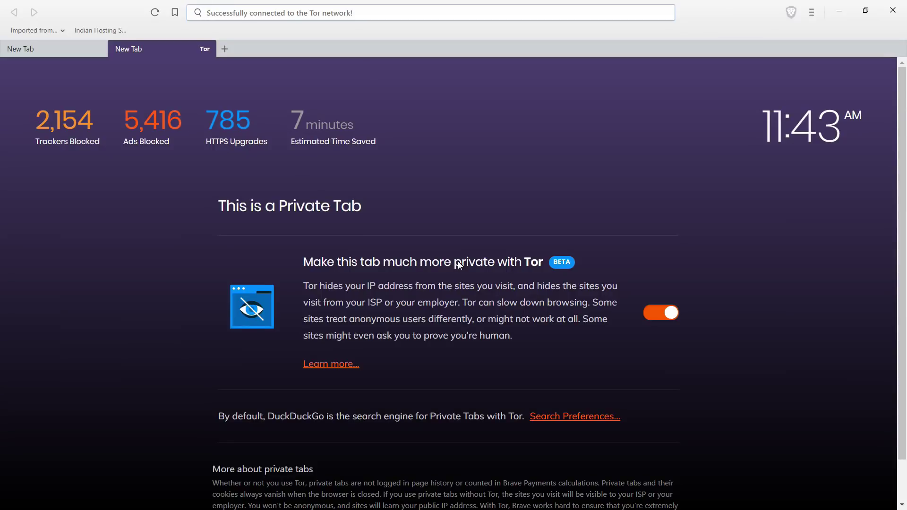
{"action": "scroll", "coordinate": [275, 222], "scroll_direction": "down", "scroll_amount": 1}
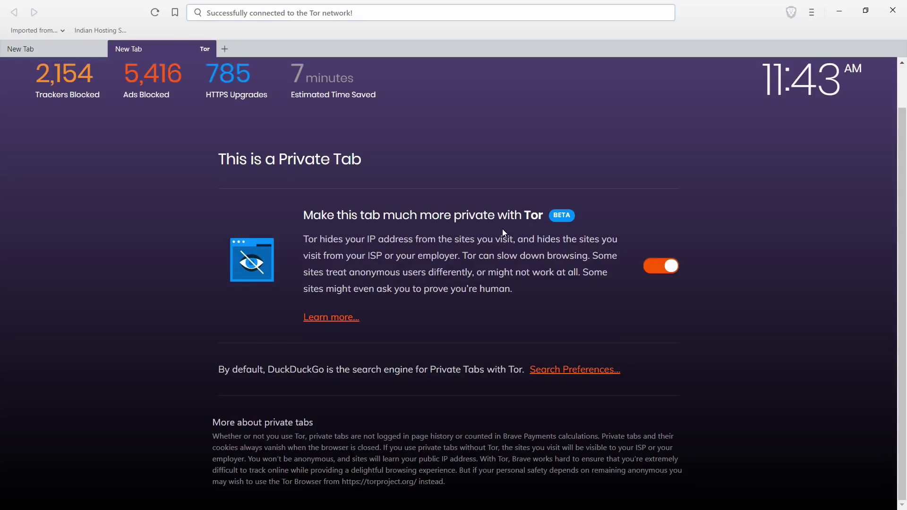
{"action": "left_click_drag", "start_coordinate": [315, 245], "coordinate": [466, 242]}
{"action": "left_click", "coordinate": [396, 236]}
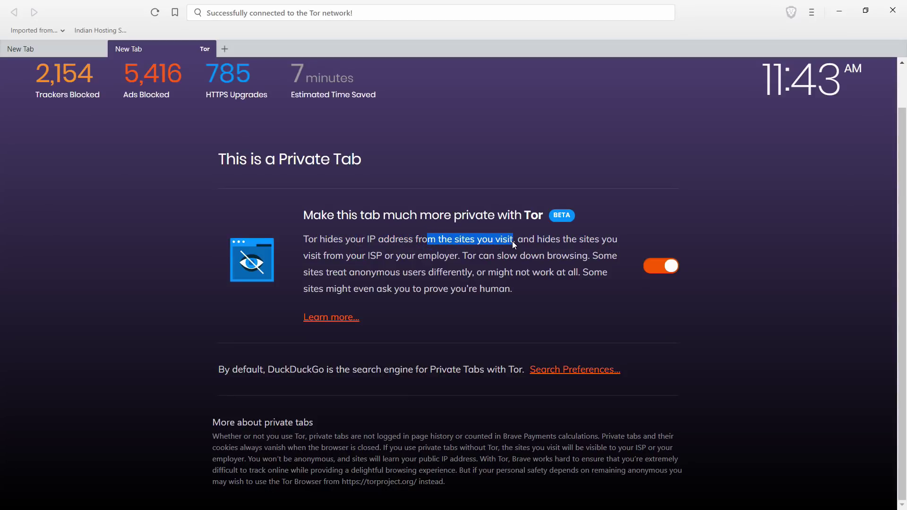
{"action": "left_click_drag", "start_coordinate": [489, 246], "coordinate": [466, 264]}
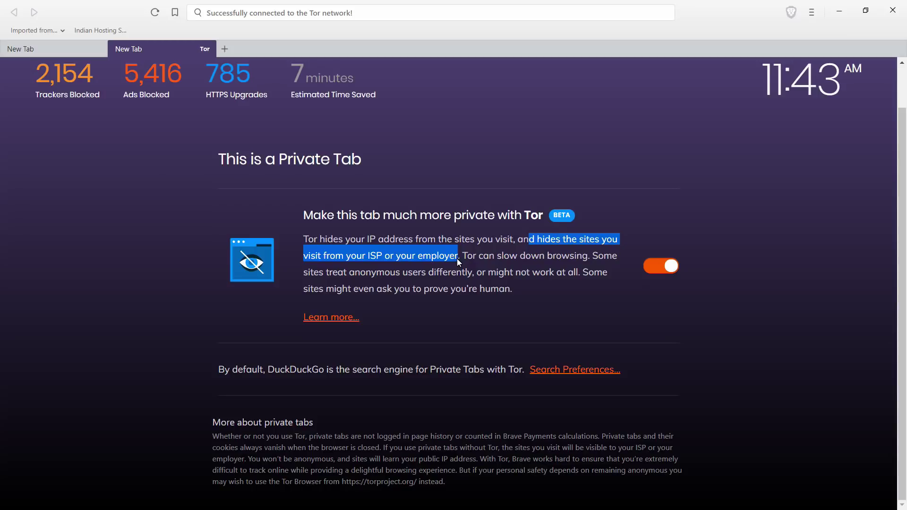
{"action": "left_click", "coordinate": [376, 254]}
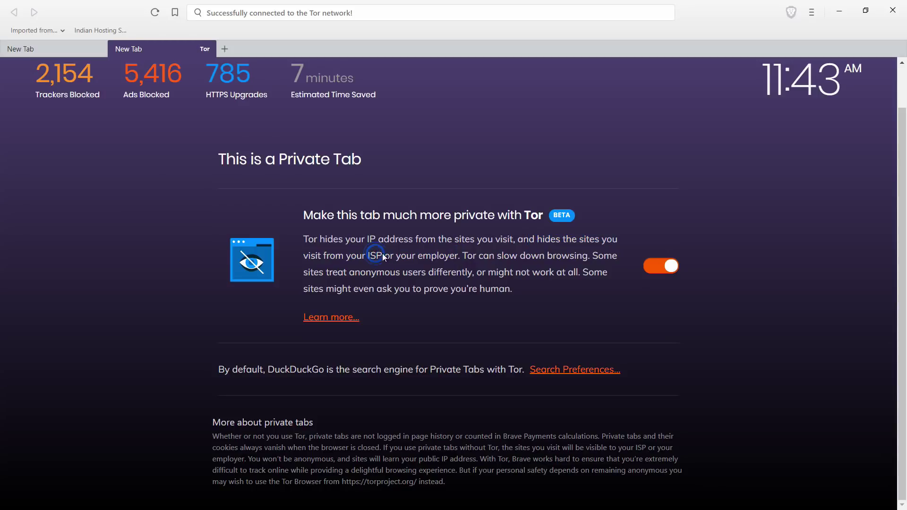
{"action": "left_click_drag", "start_coordinate": [458, 259], "coordinate": [376, 263]}
{"action": "left_click_drag", "start_coordinate": [437, 262], "coordinate": [391, 260]}
Highlight Tor's caveats: slower browsing, anonymous users treated differently, human checks. Then return to the regular tab.
{"action": "left_click_drag", "start_coordinate": [465, 260], "coordinate": [520, 263]}
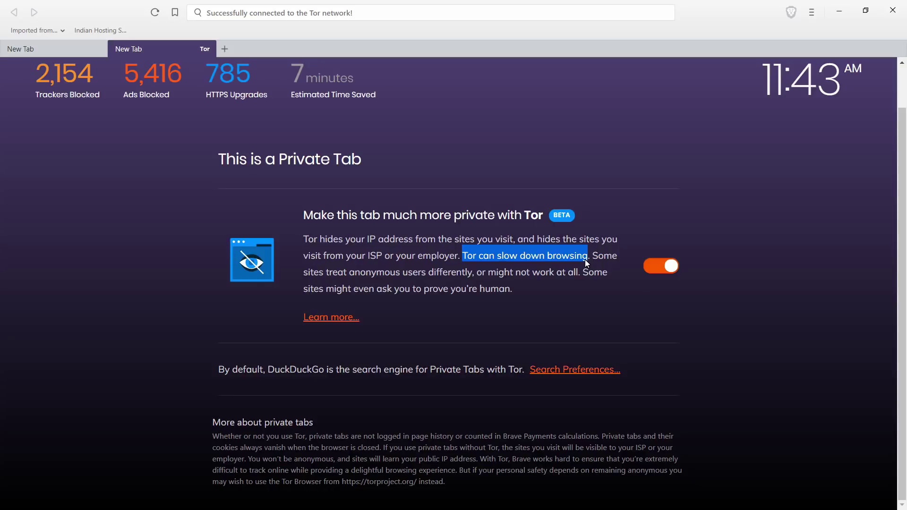
{"action": "left_click_drag", "start_coordinate": [586, 260], "coordinate": [531, 260]}
{"action": "left_click_drag", "start_coordinate": [593, 257], "coordinate": [407, 274]}
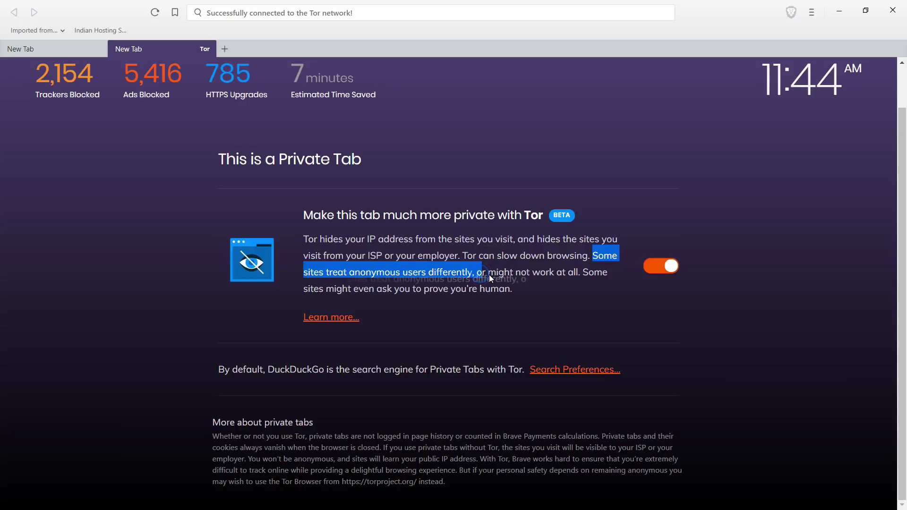
{"action": "left_click", "coordinate": [475, 272]}
{"action": "left_click_drag", "start_coordinate": [475, 272], "coordinate": [396, 283]}
{"action": "left_click", "coordinate": [529, 284]}
{"action": "left_click_drag", "start_coordinate": [519, 288], "coordinate": [503, 278]}
{"action": "left_click", "coordinate": [474, 274]}
{"action": "left_click_drag", "start_coordinate": [560, 279], "coordinate": [577, 275]}
{"action": "left_click", "coordinate": [526, 302]}
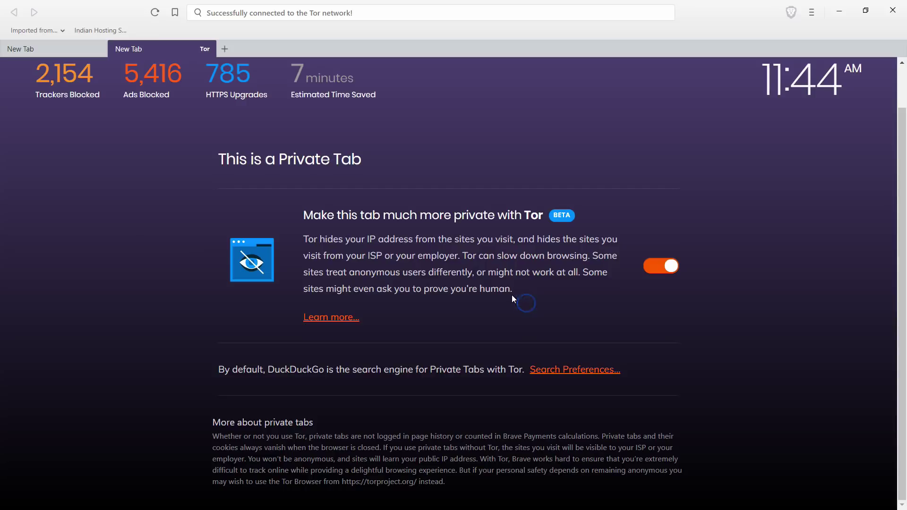
{"action": "left_click_drag", "start_coordinate": [512, 291], "coordinate": [399, 294]}
{"action": "left_click_drag", "start_coordinate": [321, 293], "coordinate": [506, 188]}
{"action": "left_click", "coordinate": [510, 165]}
{"action": "left_click", "coordinate": [75, 47]}
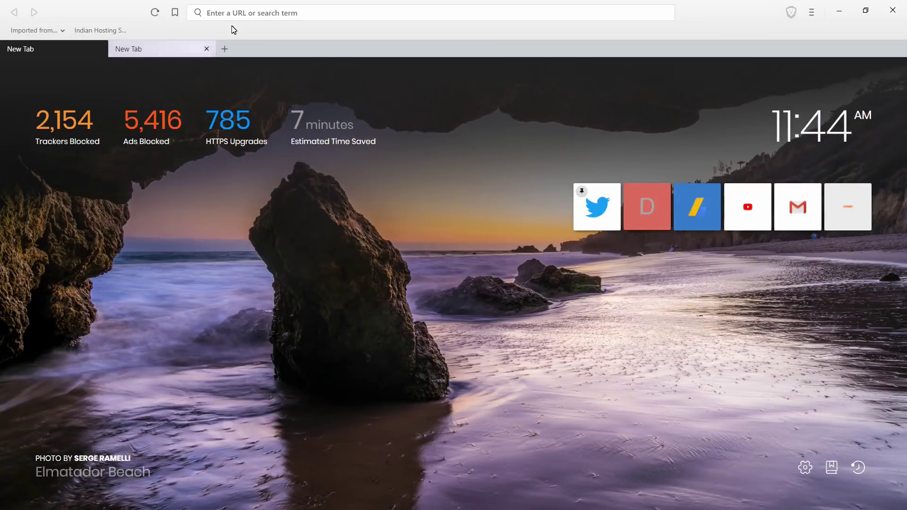
Open the main menu over the regular New Tab to reach New Private Tab with Tor.
{"action": "left_click", "coordinate": [812, 12]}
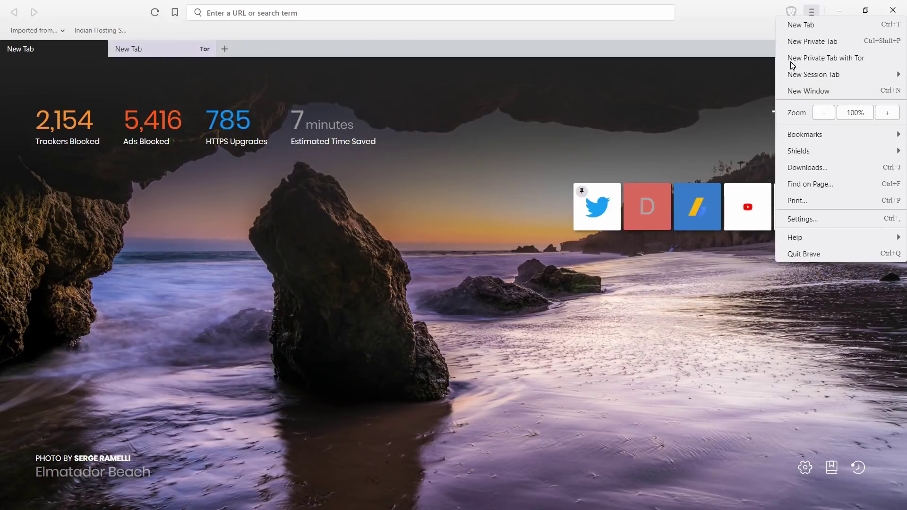